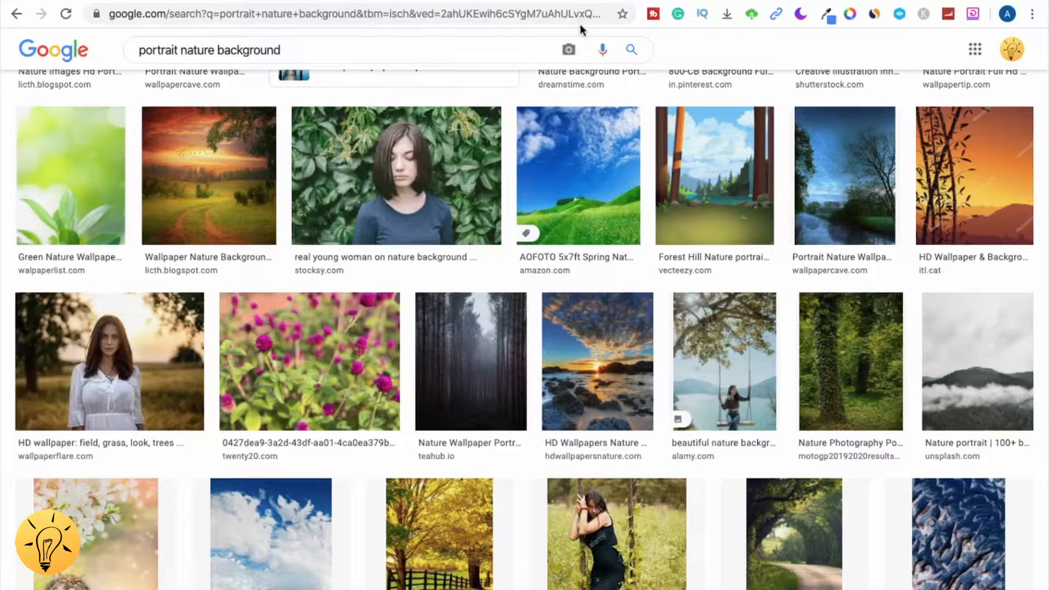
Save the Wallpaperflare photo of the woman in a white blouse as a JPEG in the background remover project folder
scroll(485, 188, "down", 2)
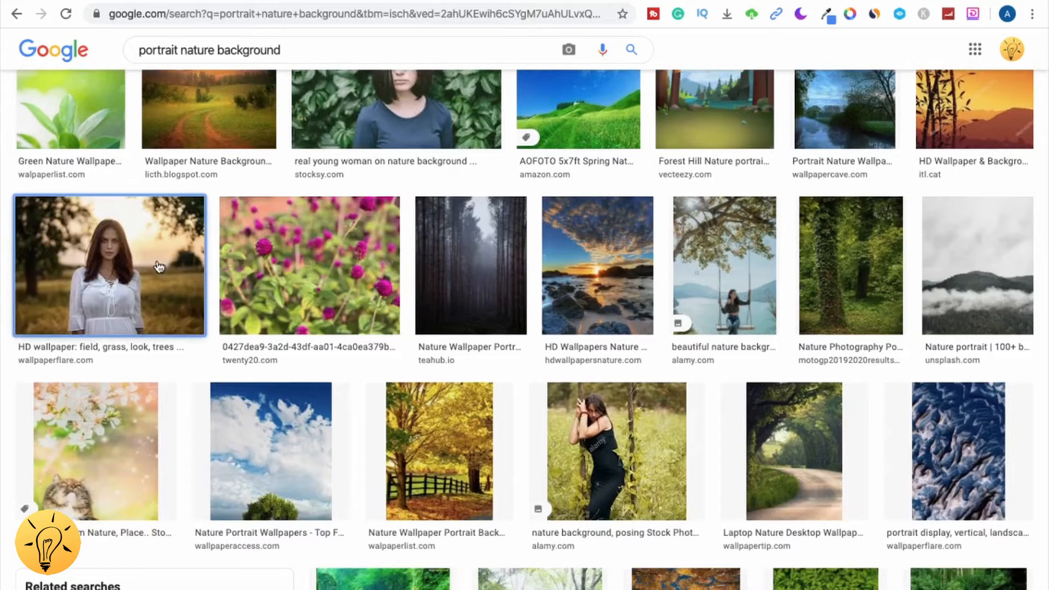
left_click(200, 262)
right_click(769, 264)
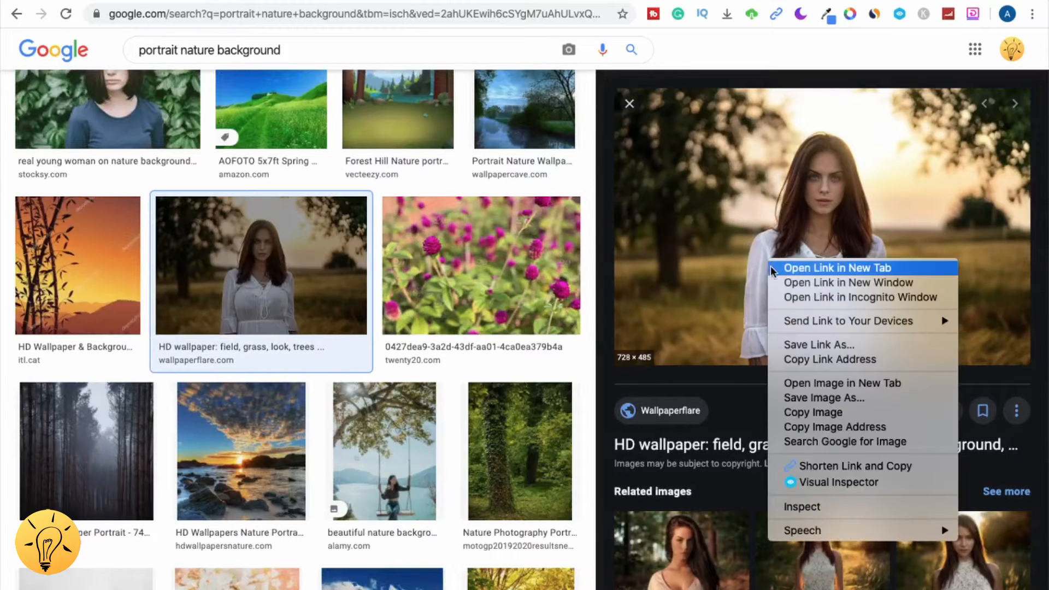
left_click(814, 404)
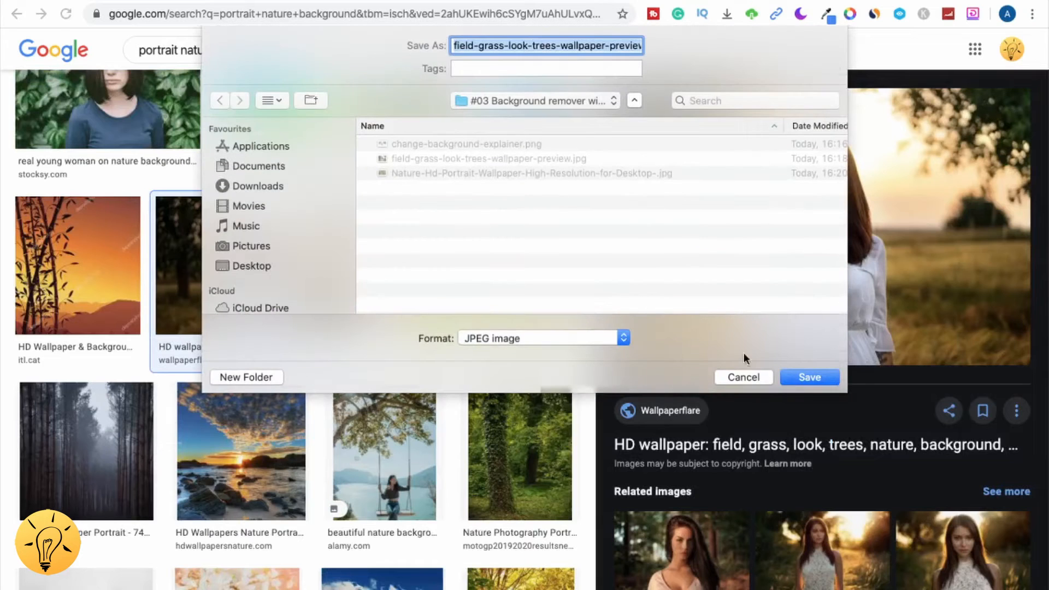
left_click(811, 377)
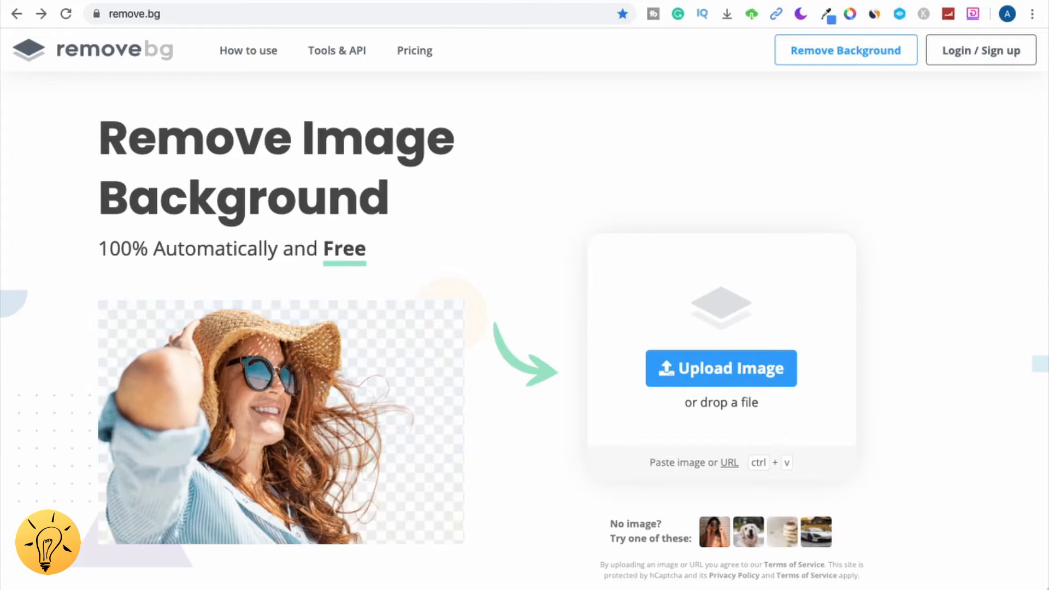
Remove the background of the saved woman photo on remove.bg and download the 612 × 408 preview cutout
left_click_drag(492, 588, 574, 388)
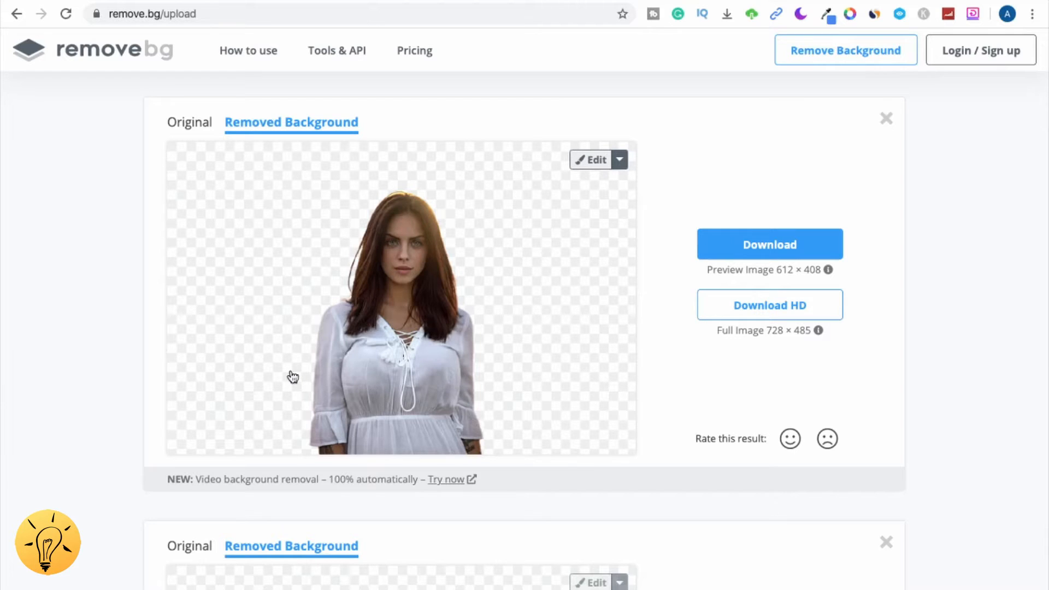
left_click(763, 309)
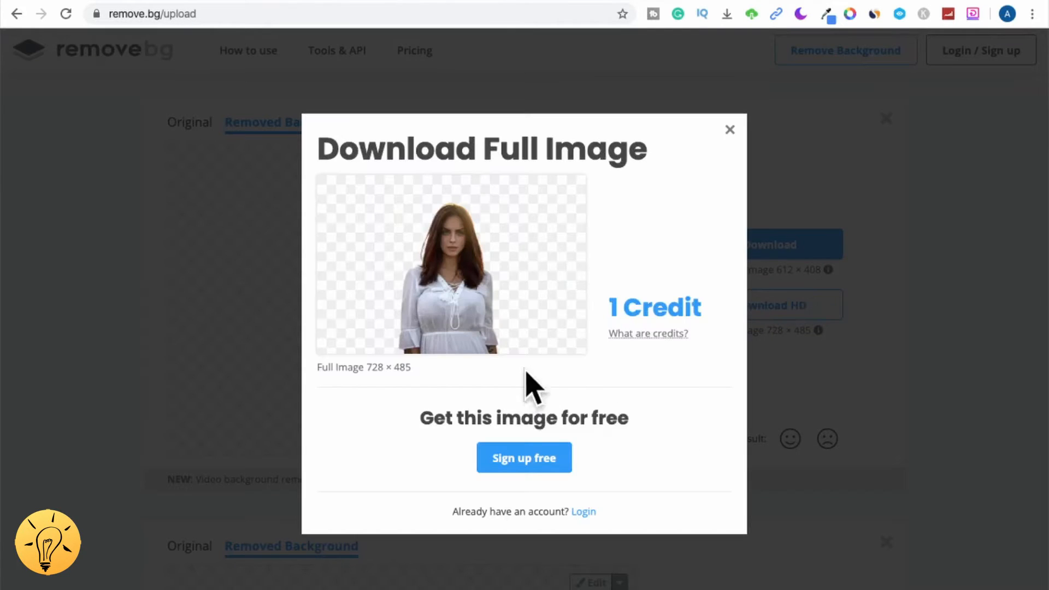
left_click(730, 130)
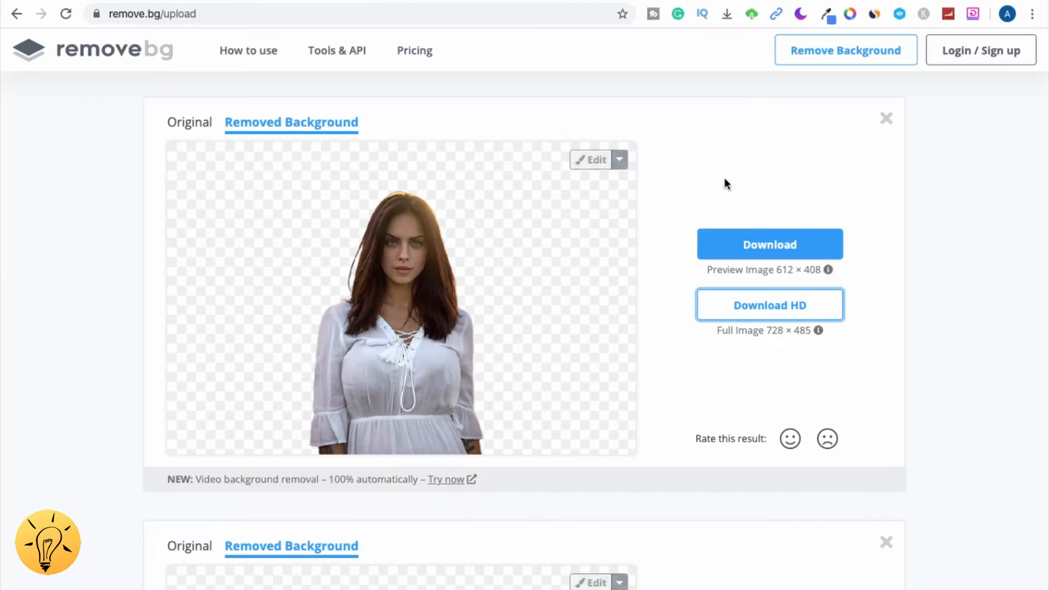
left_click(749, 244)
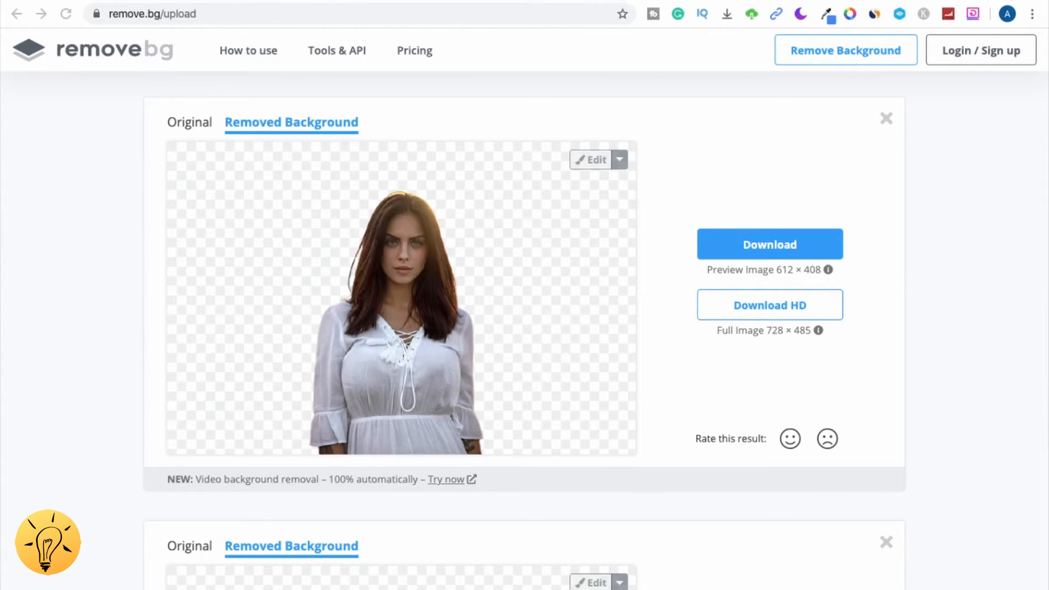
Search for pixlr in a new browser tab, open its background remover and load the saved woman photo
key("super+t")
left_click(392, 296)
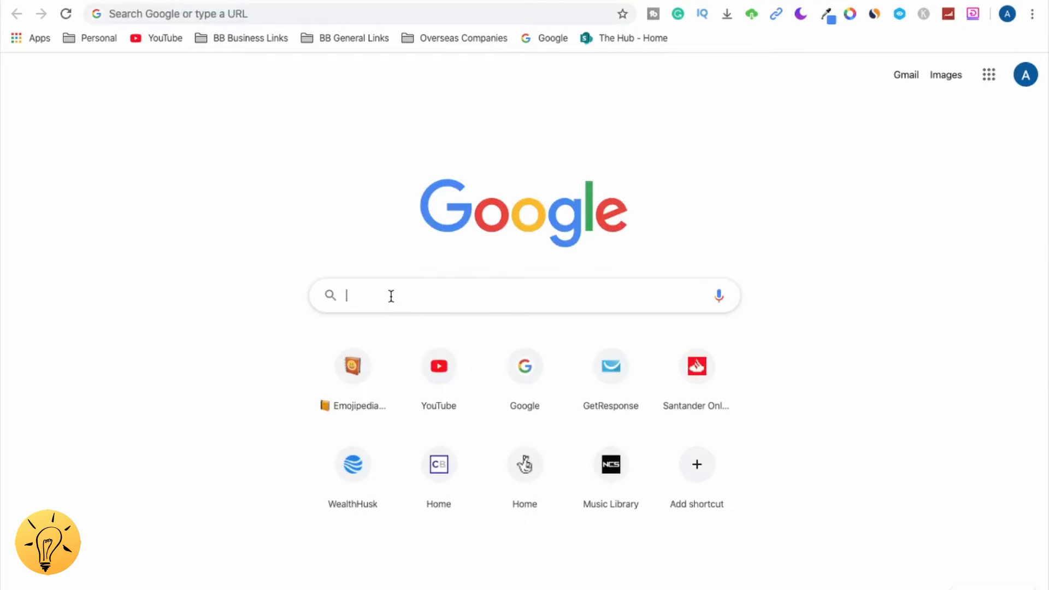
type("pixlr")
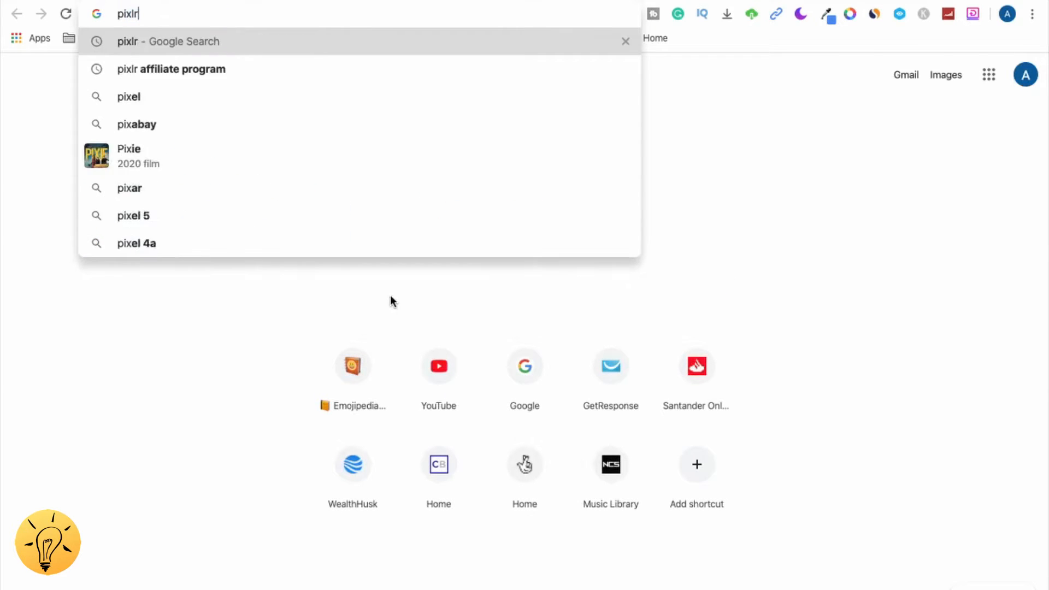
key("Return")
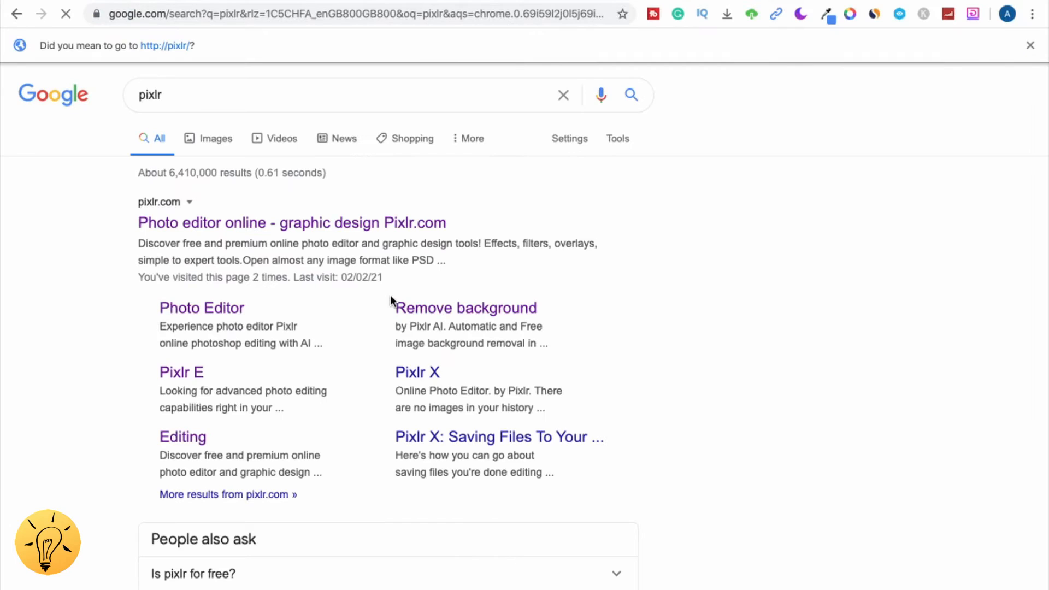
left_click(219, 224)
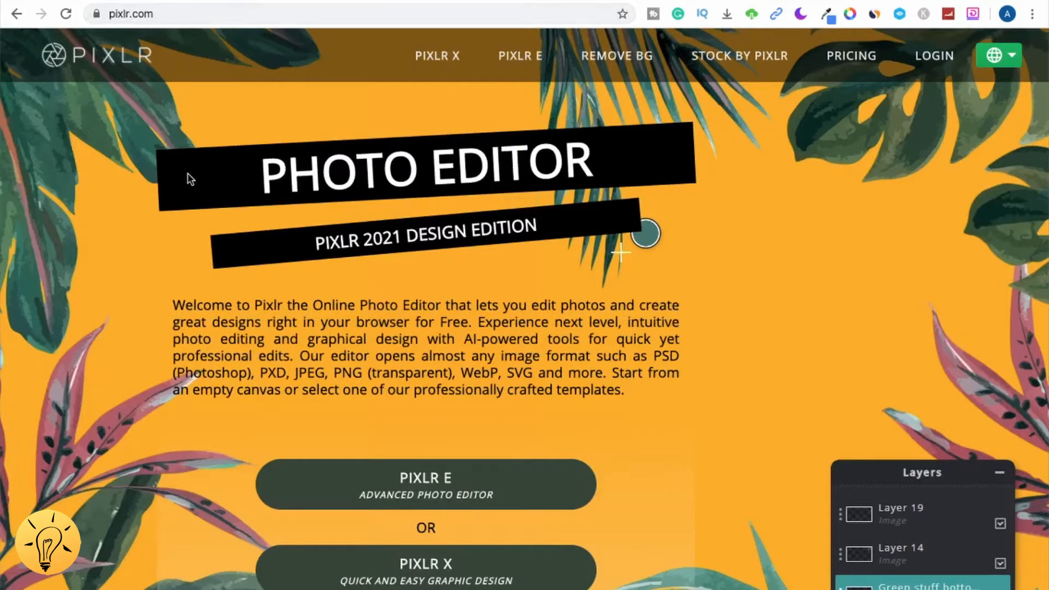
left_click(612, 57)
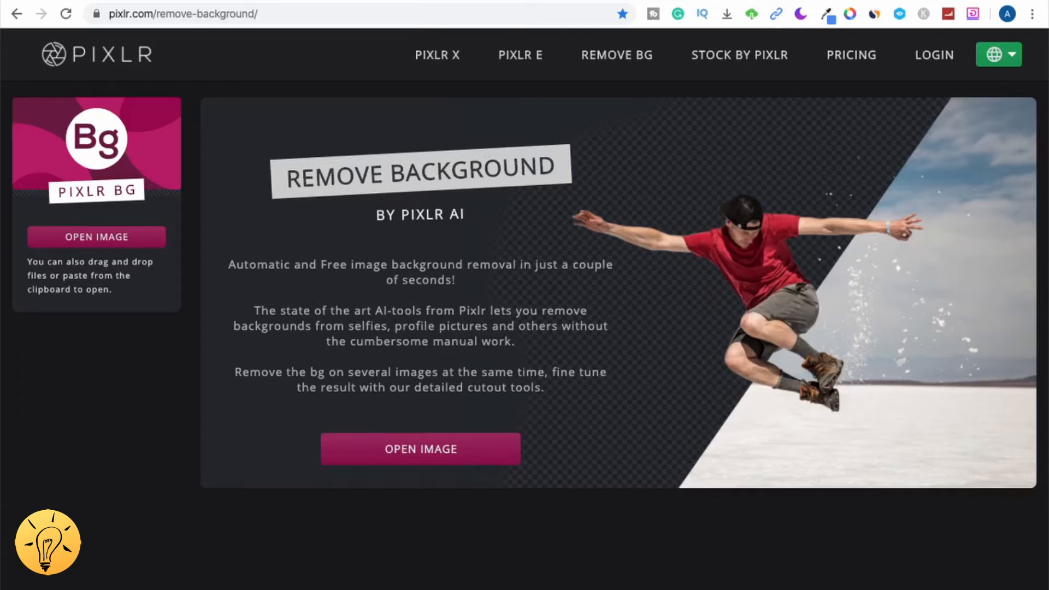
left_click_drag(383, 587, 470, 330)
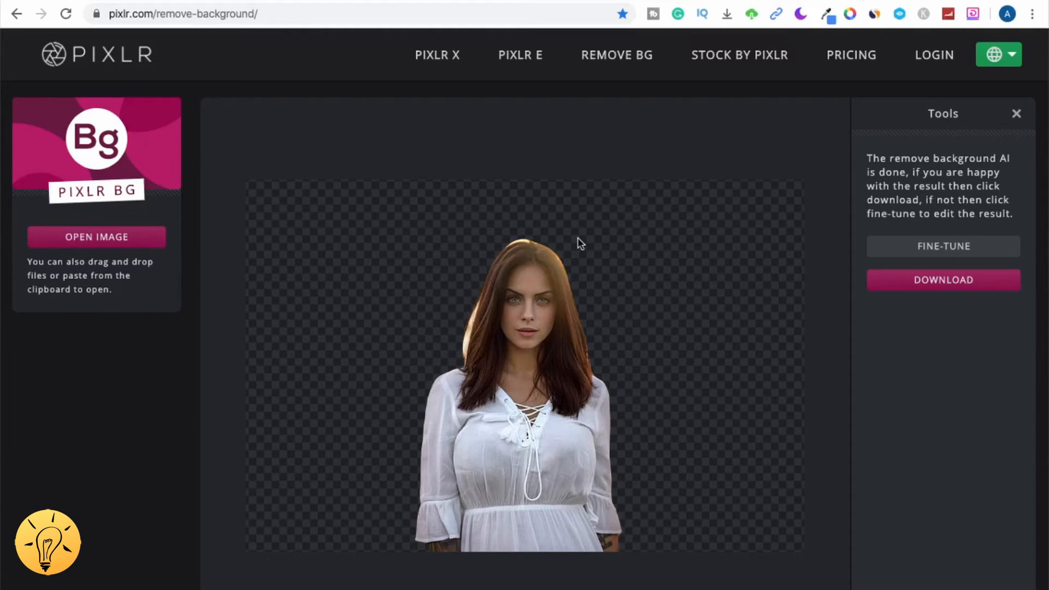
Fine-tune the cutout by erasing the bright fringe around the woman's hair with a 37 px remove brush at 27% softness
left_click(936, 246)
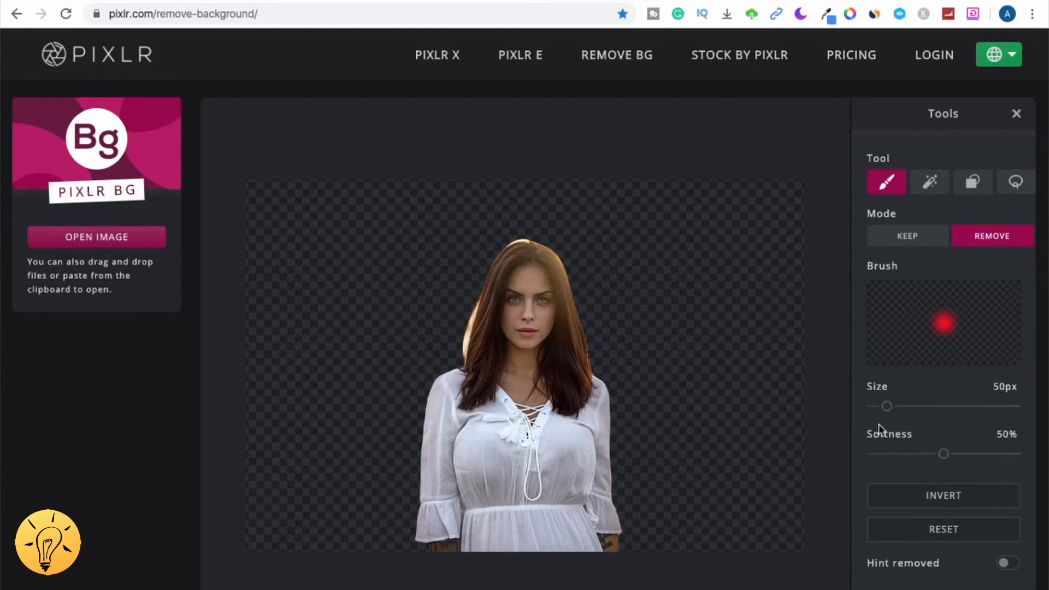
left_click_drag(944, 453, 909, 440)
left_click_drag(887, 406, 883, 407)
scroll(445, 375, "up", 5)
left_click_drag(432, 350, 450, 276)
mouse_move(438, 342)
left_mouse_down()
mouse_move(459, 289)
mouse_move(451, 351)
mouse_move(490, 159)
left_mouse_up()
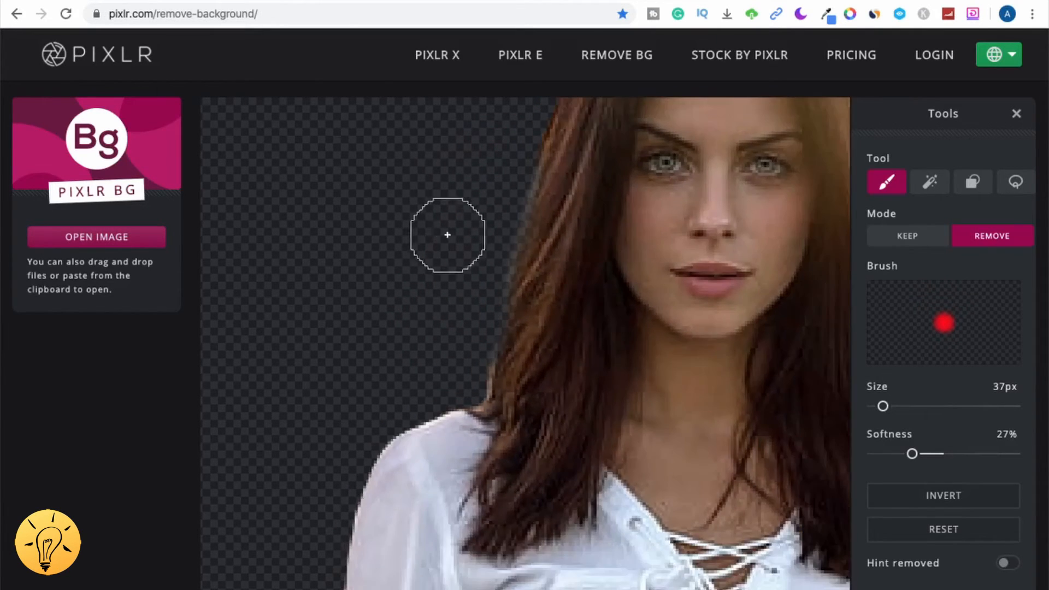
scroll(458, 235, "down", 3)
left_click_drag(528, 111, 596, 106)
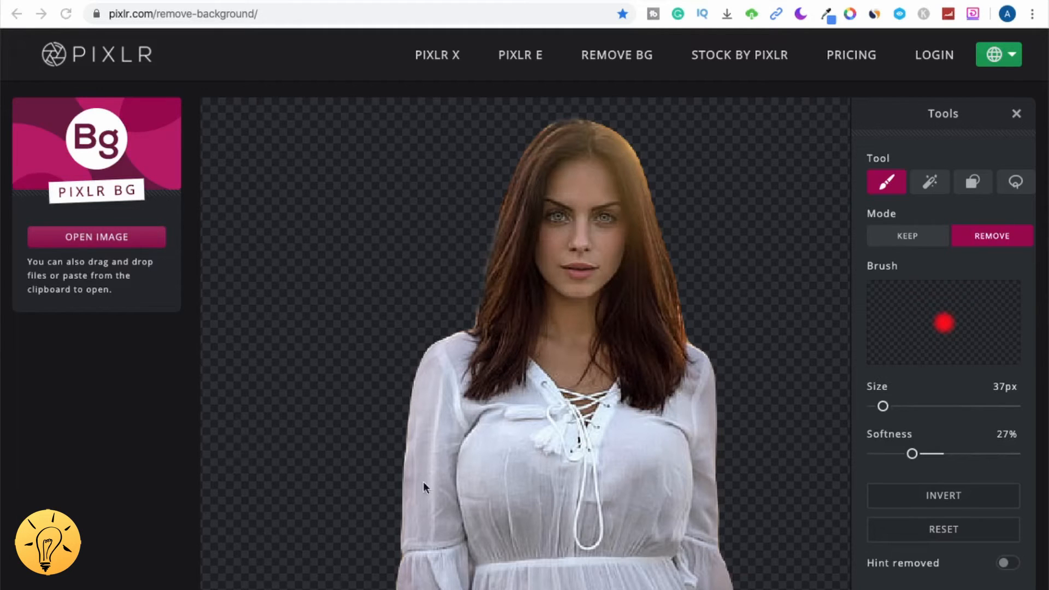
scroll(514, 457, "up", 3)
scroll(514, 457, "down", 7)
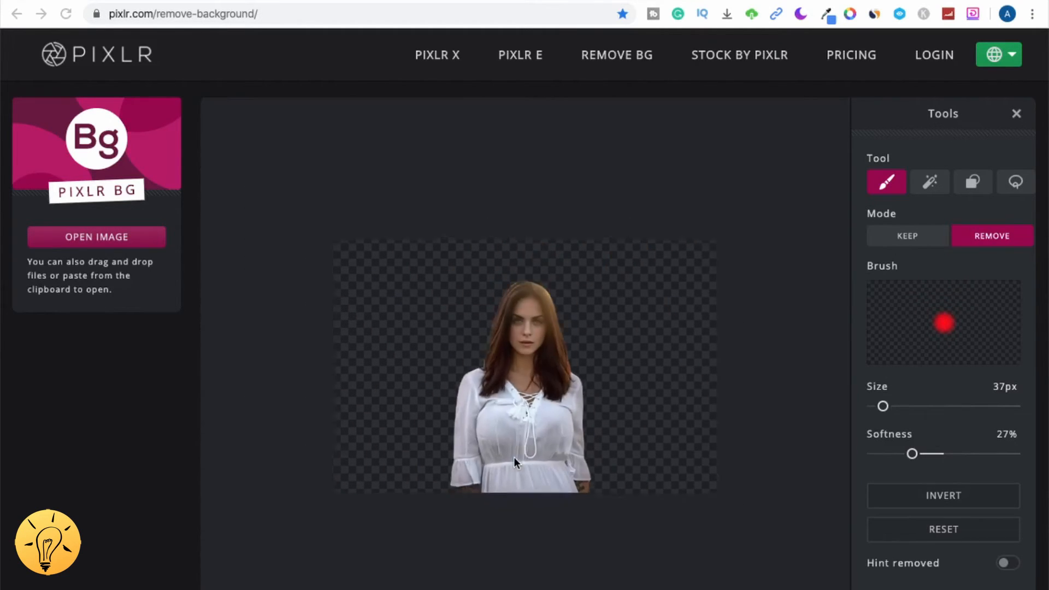
scroll(513, 456, "up", 3)
scroll(514, 457, "down", 4)
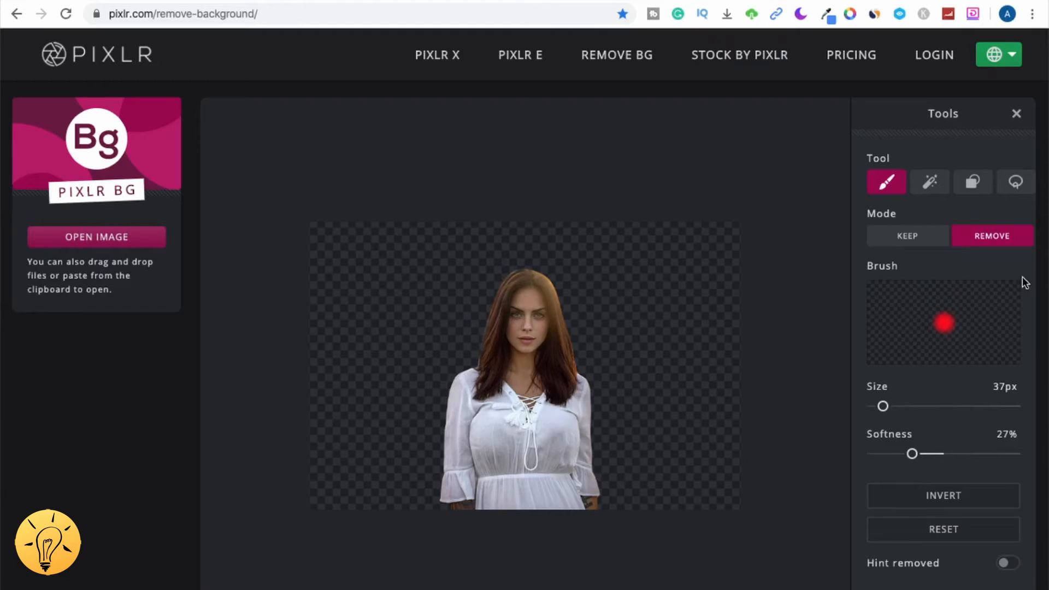
Switch to Pixlr E and look through its collection of design templates
left_click(517, 61)
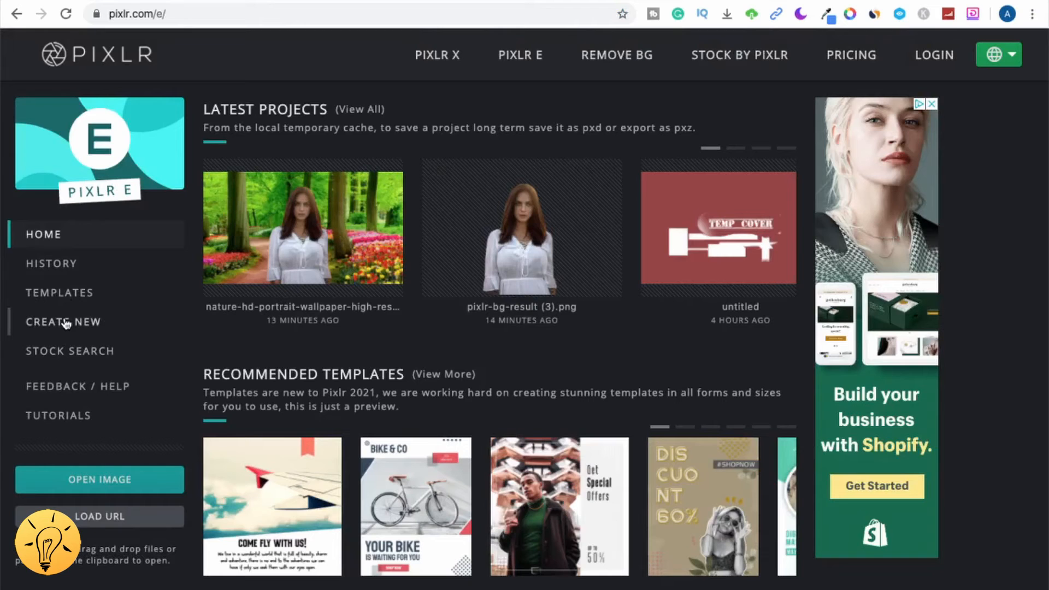
left_click(61, 294)
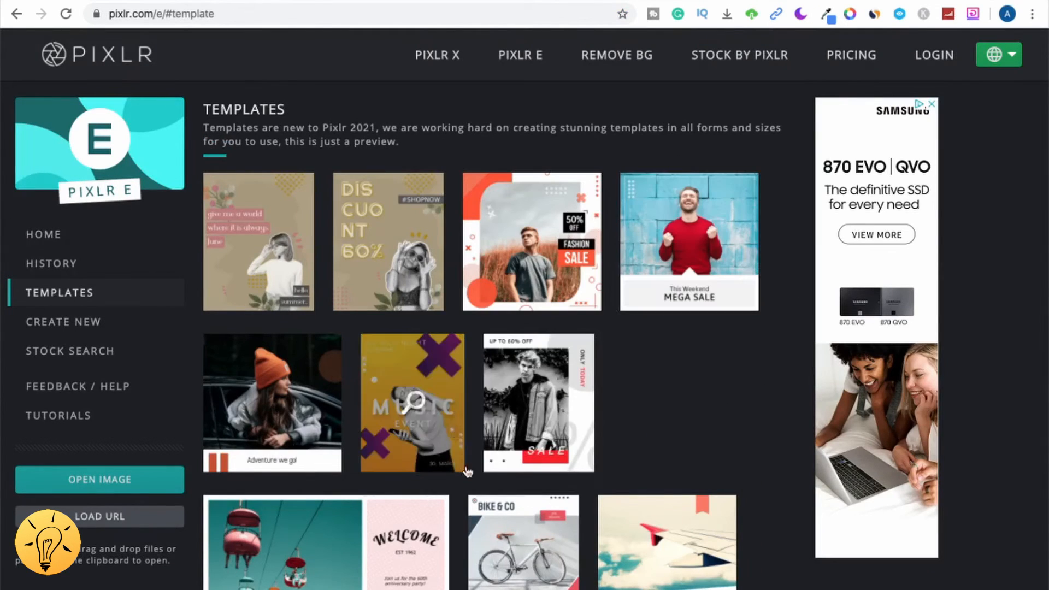
scroll(510, 532, "down", 5)
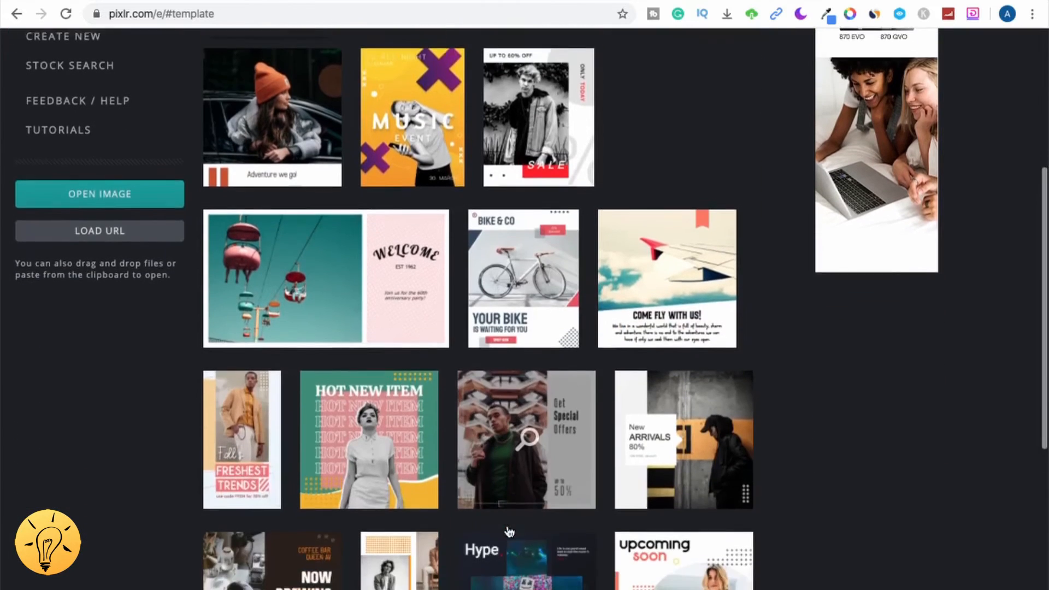
scroll(509, 532, "down", 6)
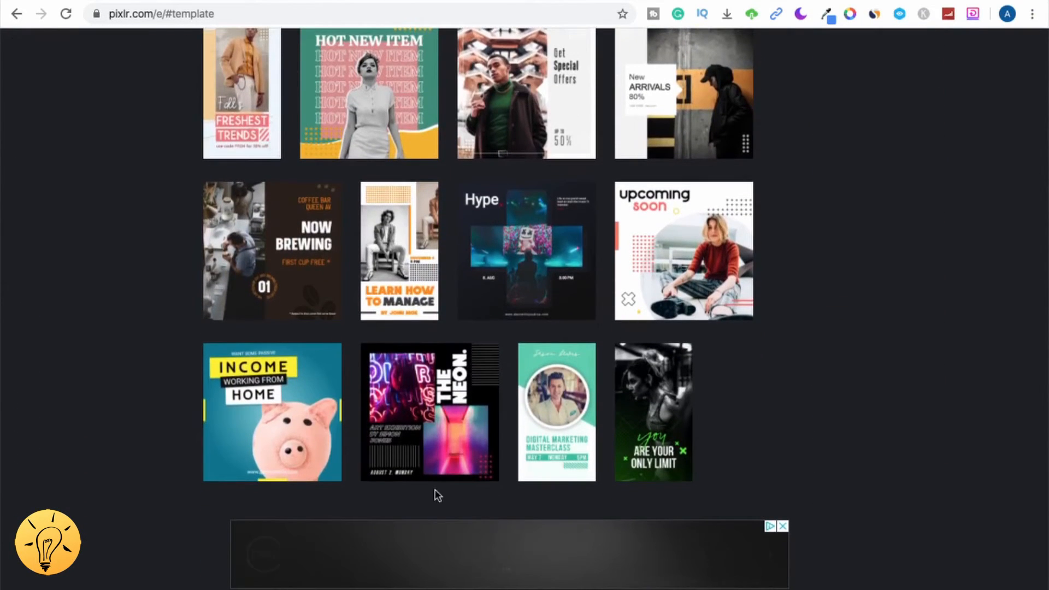
Return to the portrait nature background image results and save the 1920 × 1080 forest path and tulips picture
key("ctrl+Tab")
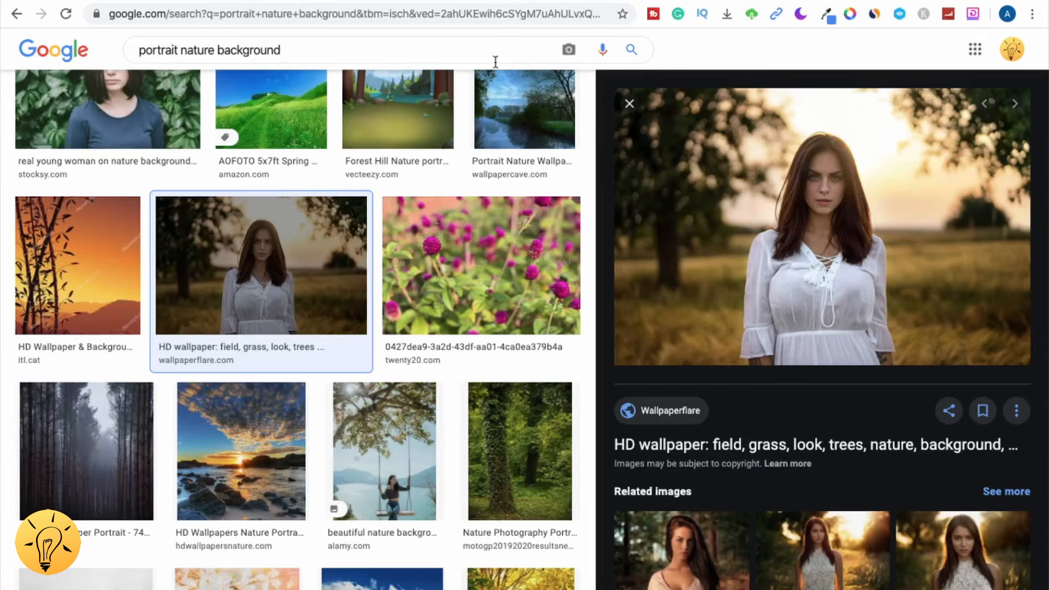
left_click(630, 103)
scroll(383, 344, "down", 7)
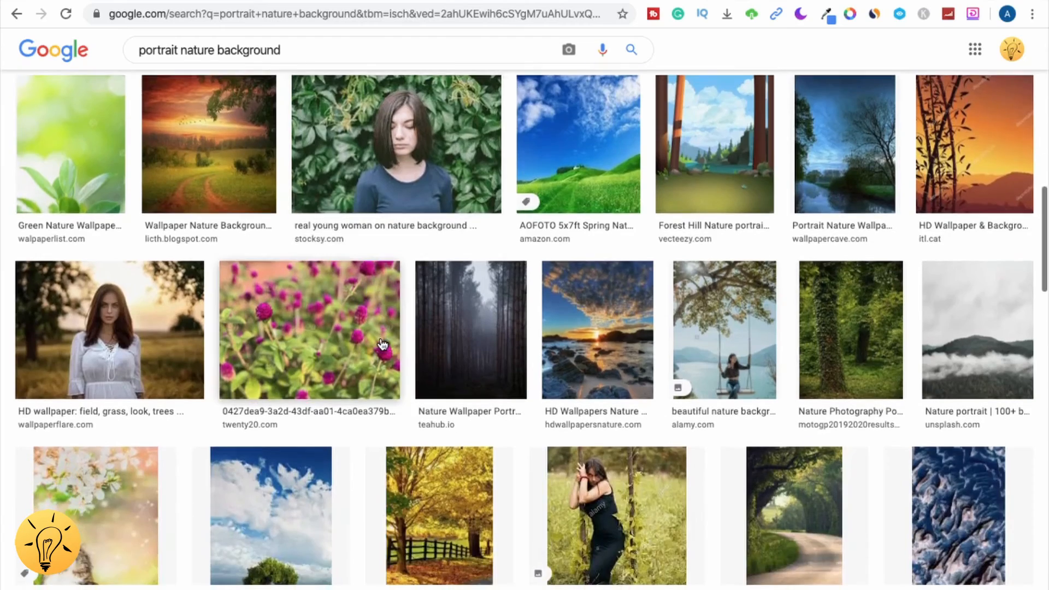
scroll(382, 344, "down", 7)
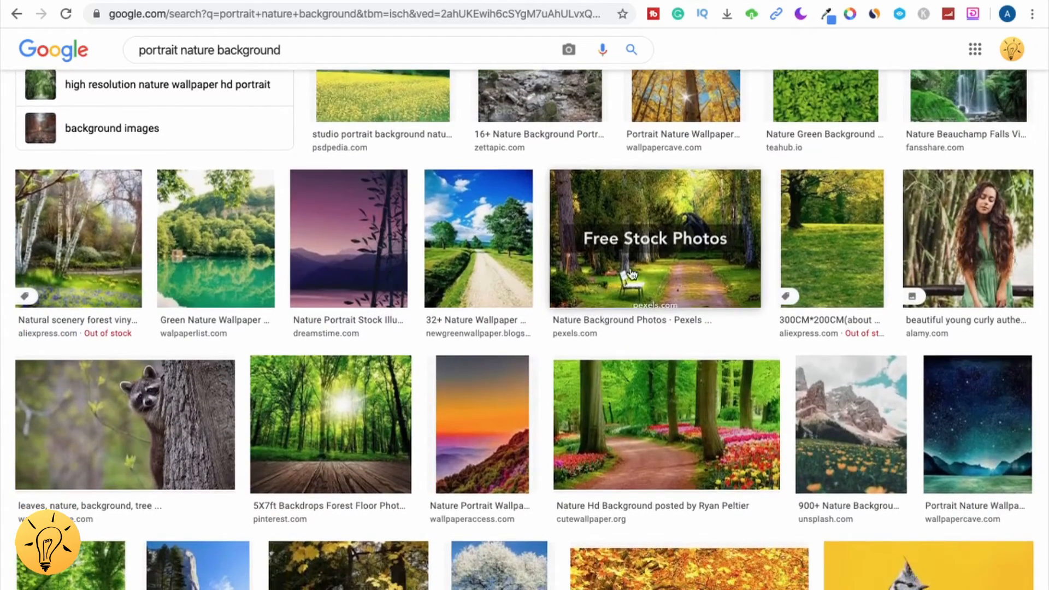
left_click(611, 405)
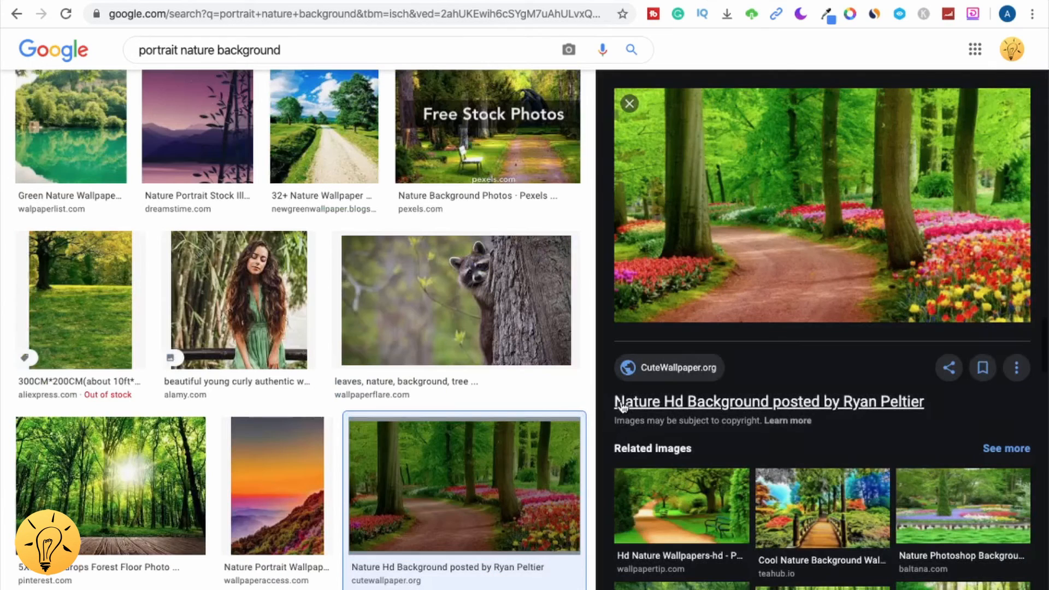
right_click(789, 225)
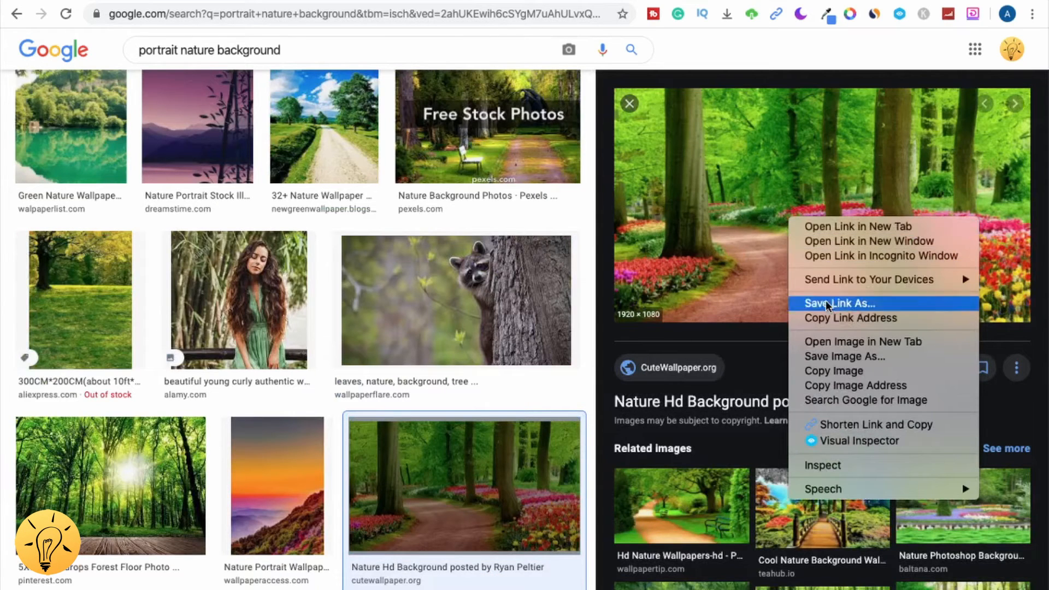
left_click(833, 358)
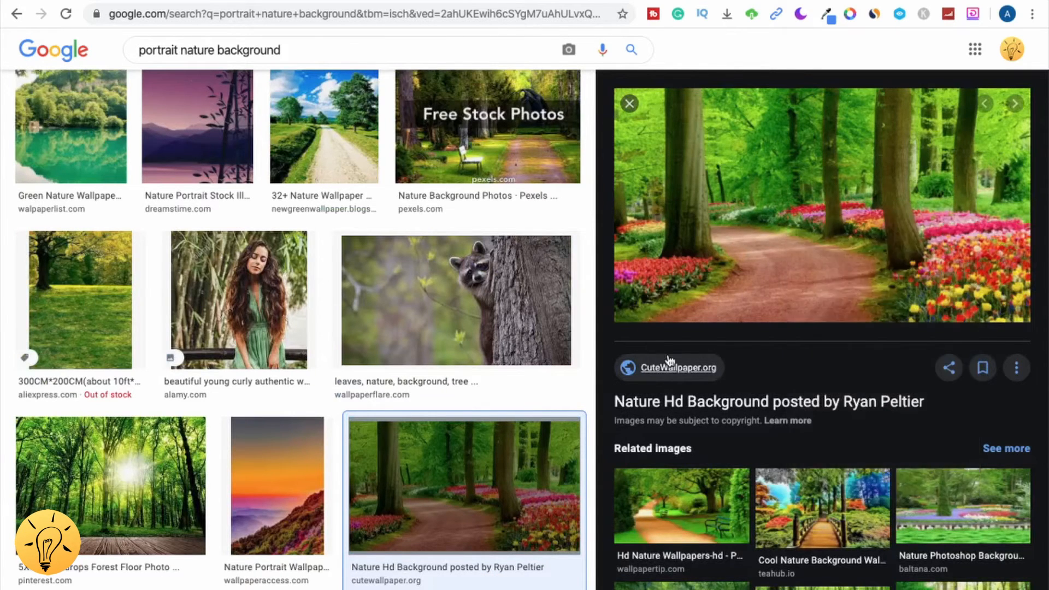
left_click(810, 377)
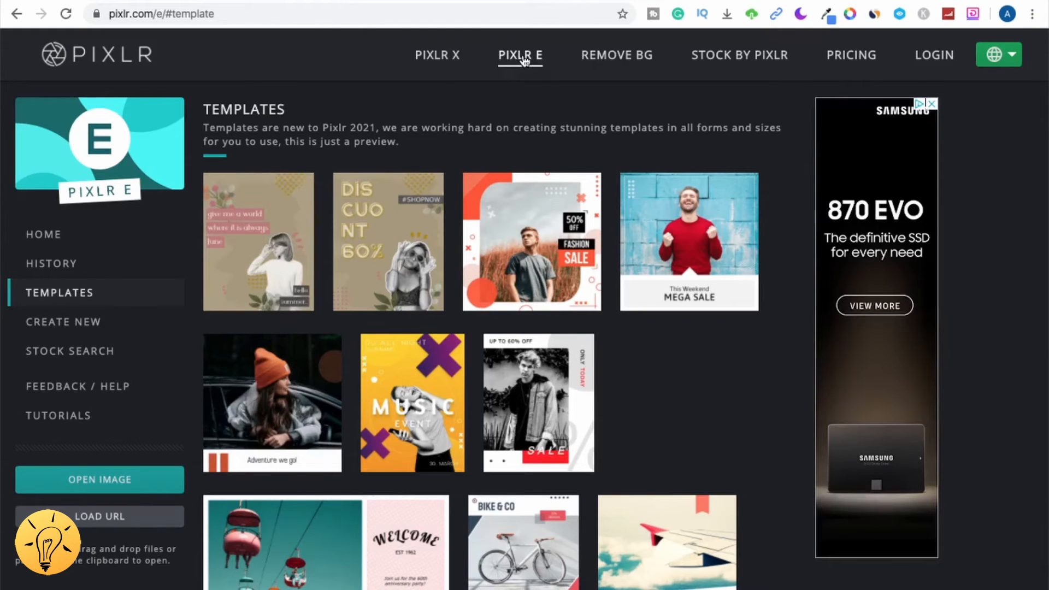
Return to Pixlr E's start page and open the saved forest path picture in the editor
left_click(523, 60)
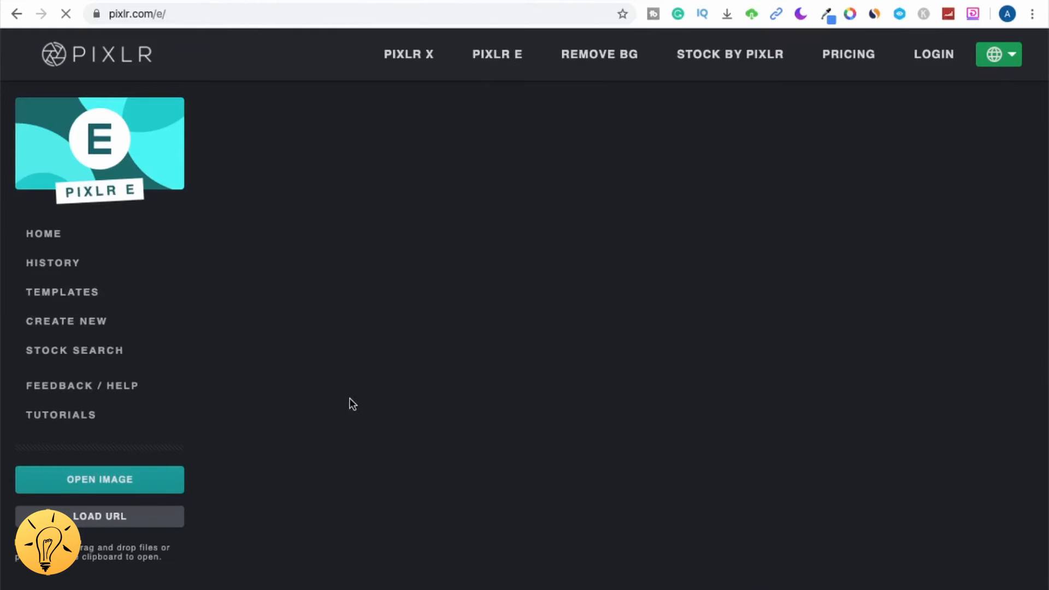
scroll(344, 422, "down", 5)
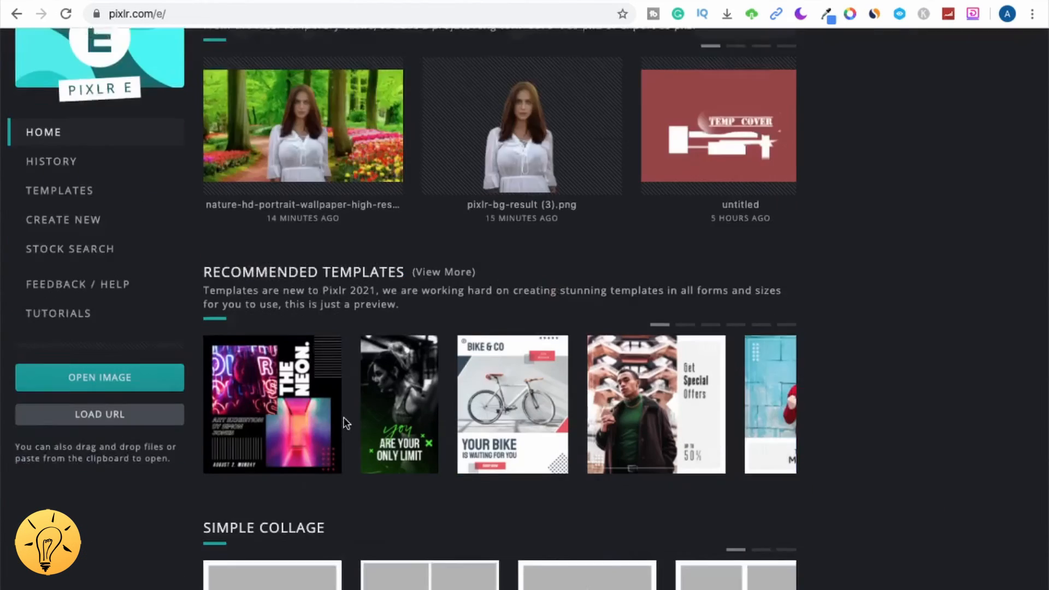
left_click_drag(163, 587, 493, 298)
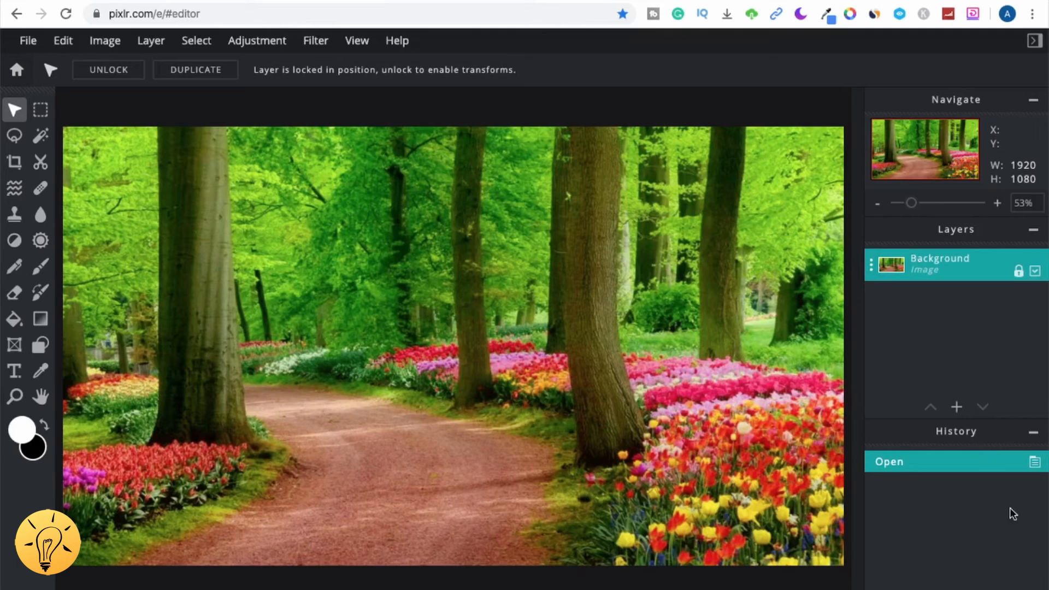
Add the saved cutout of the woman, pixlr-bg-result (4), to the current forest document as a new image layer
left_click(957, 408)
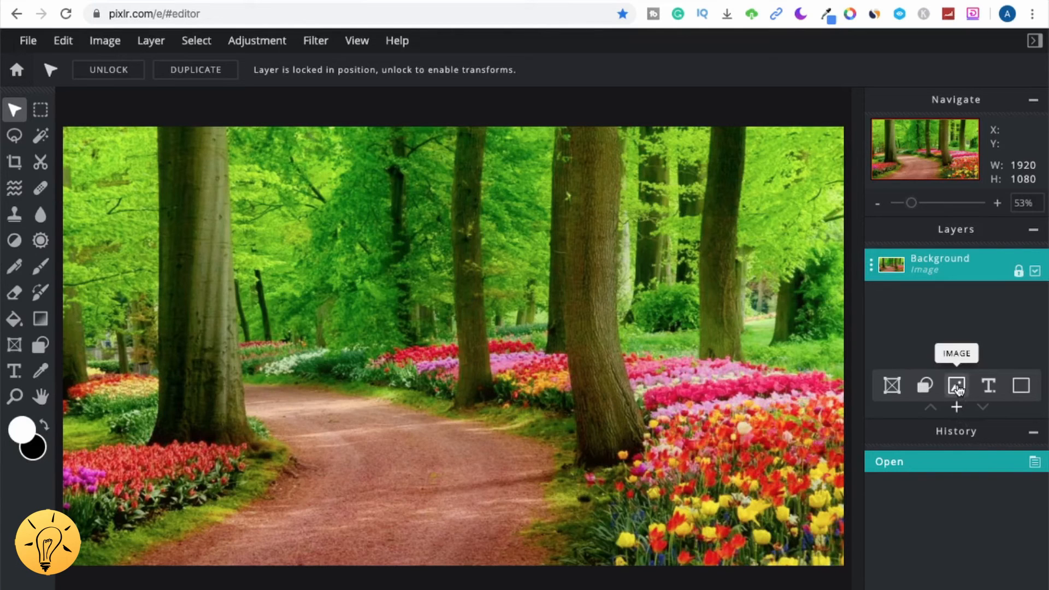
left_click(957, 385)
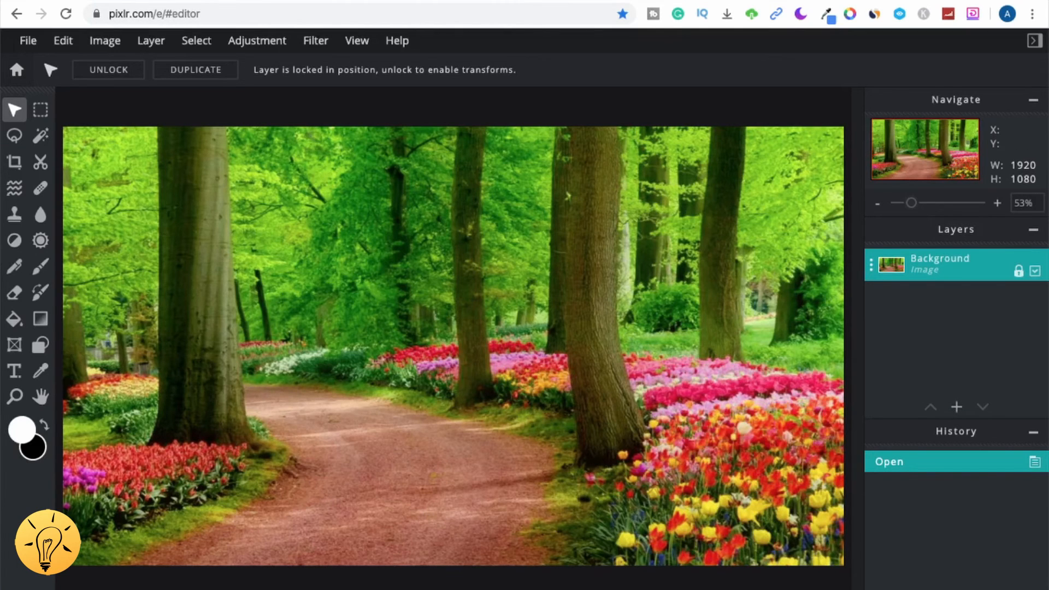
left_click_drag(328, 589, 419, 392)
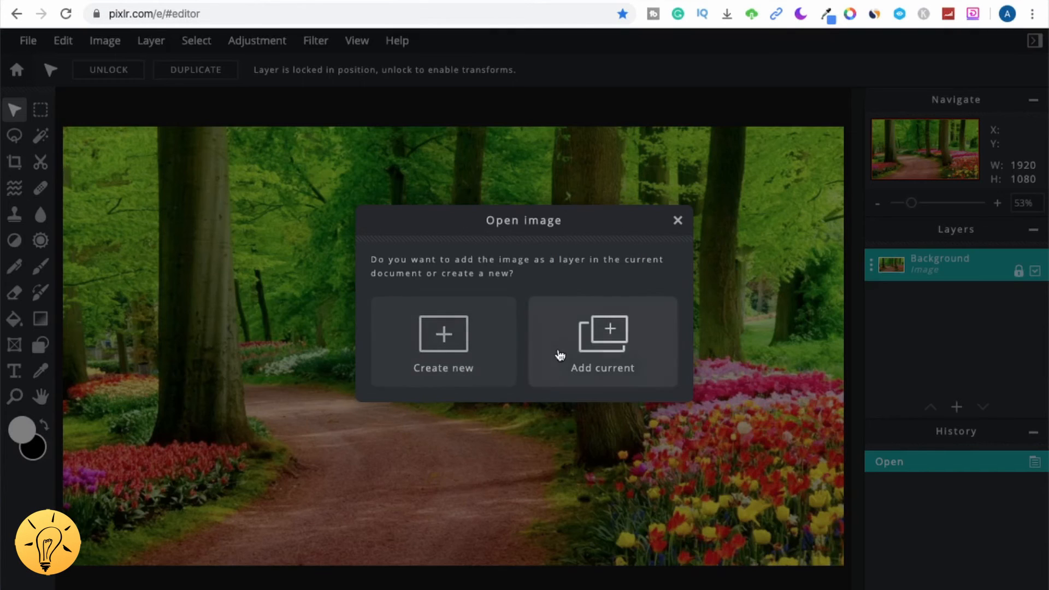
left_click(599, 341)
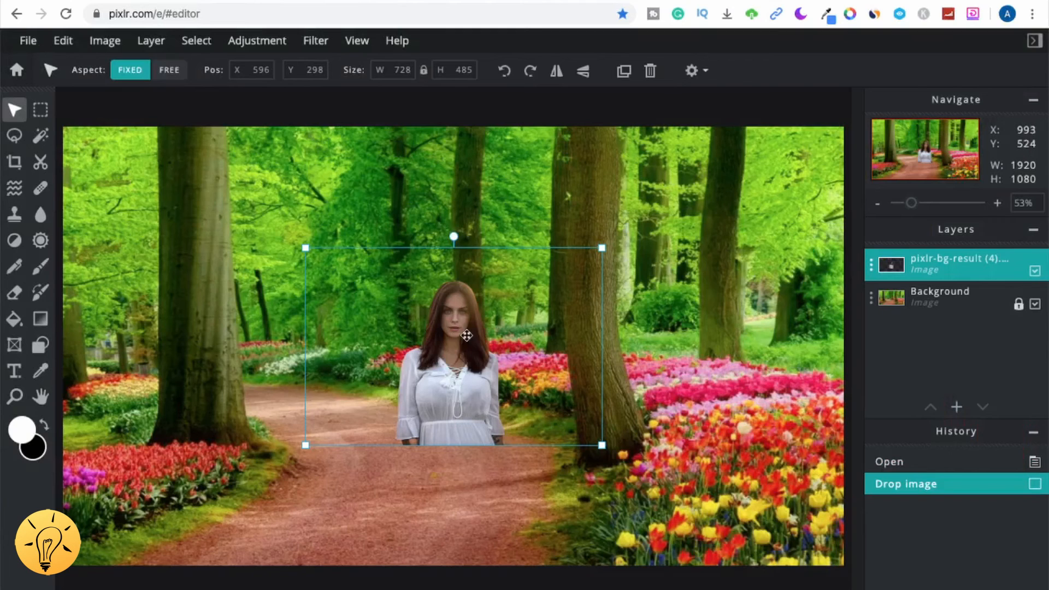
Enlarge the cutout proportionally to about 1625 × 1082 px and position it at X 0, filling the canvas height in front of the path
left_click_drag(453, 367, 309, 238)
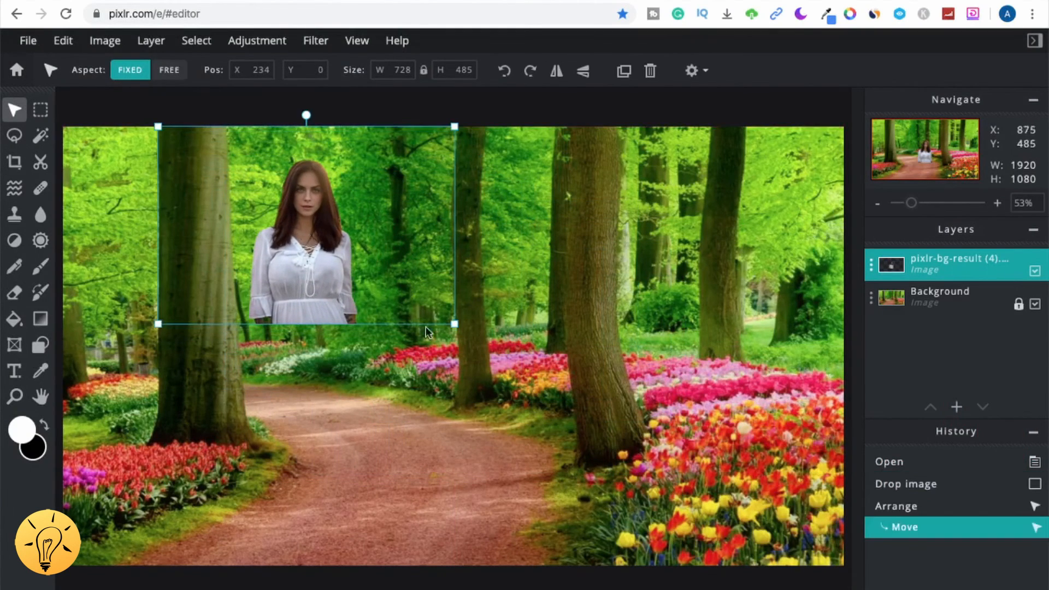
left_click_drag(455, 324, 820, 567)
left_click_drag(569, 460, 494, 463)
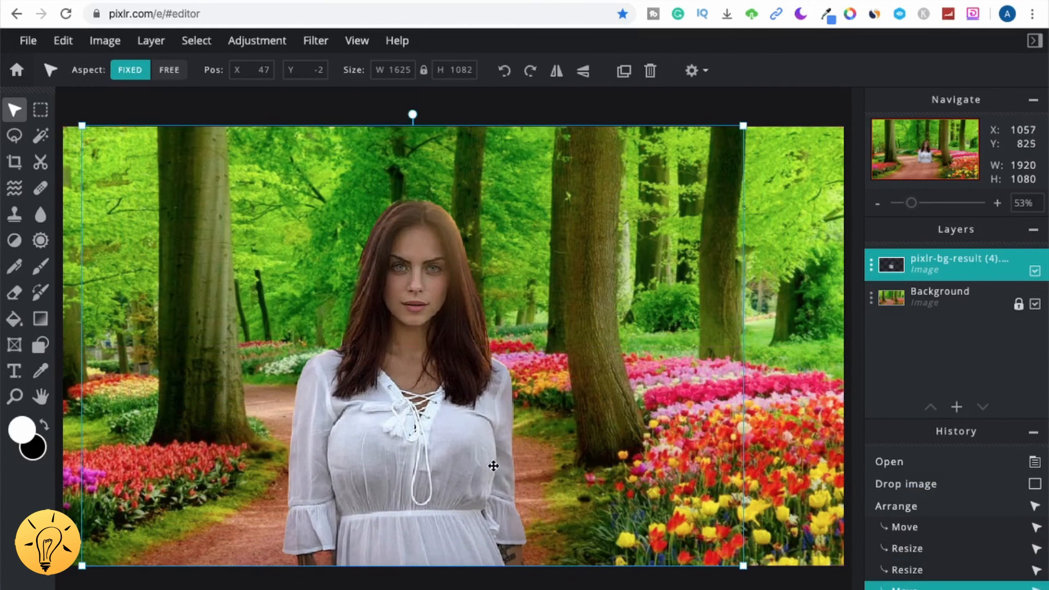
left_click_drag(339, 520, 319, 520)
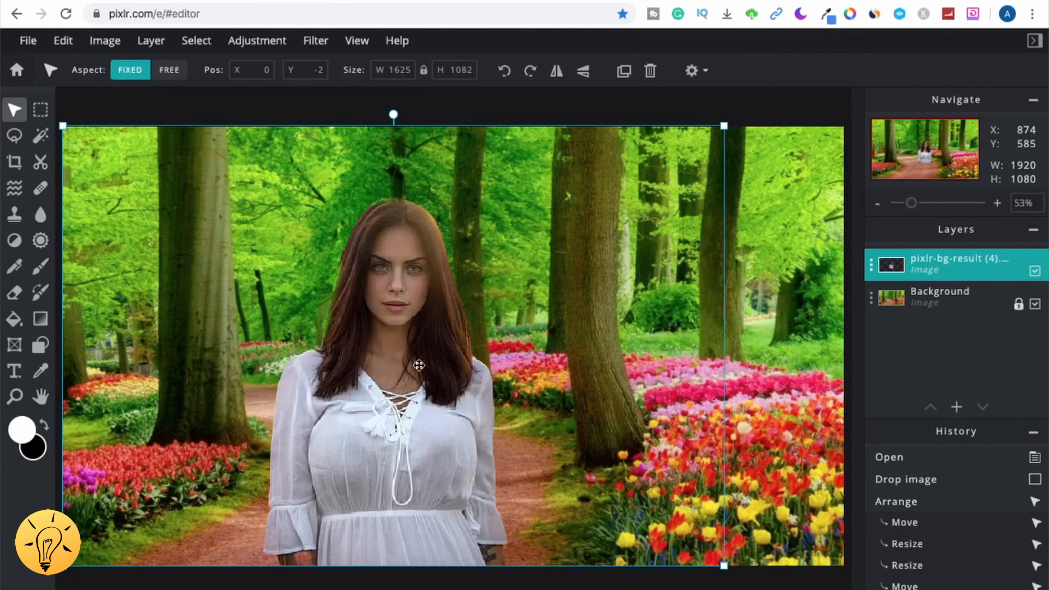
left_click(780, 494)
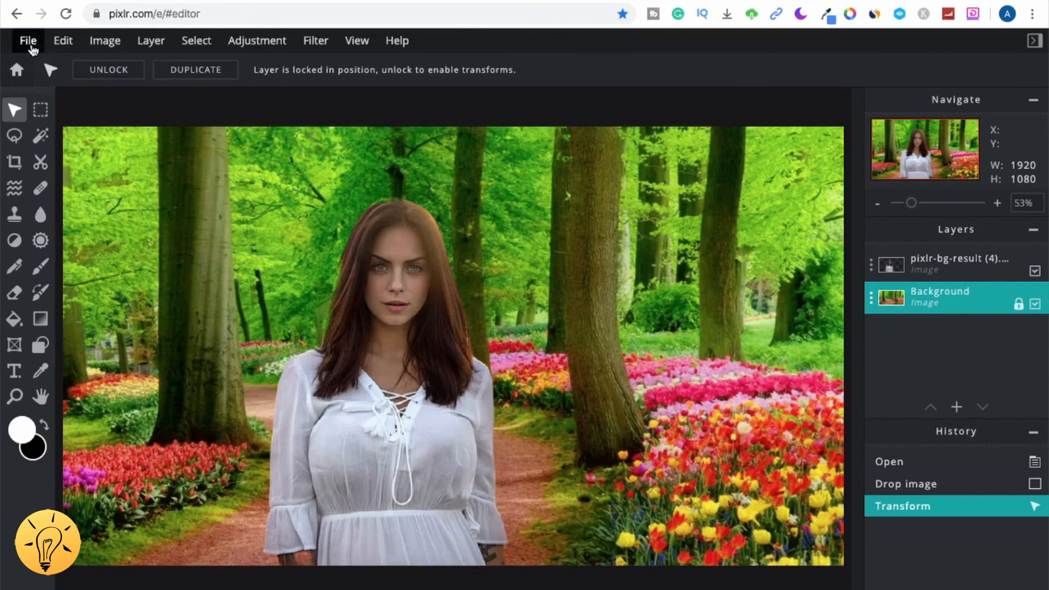
Save the composite as a 1920 × 1080 PNG, download it, and bring the opened picture's preview window fully into view
left_click(30, 41)
left_click(51, 175)
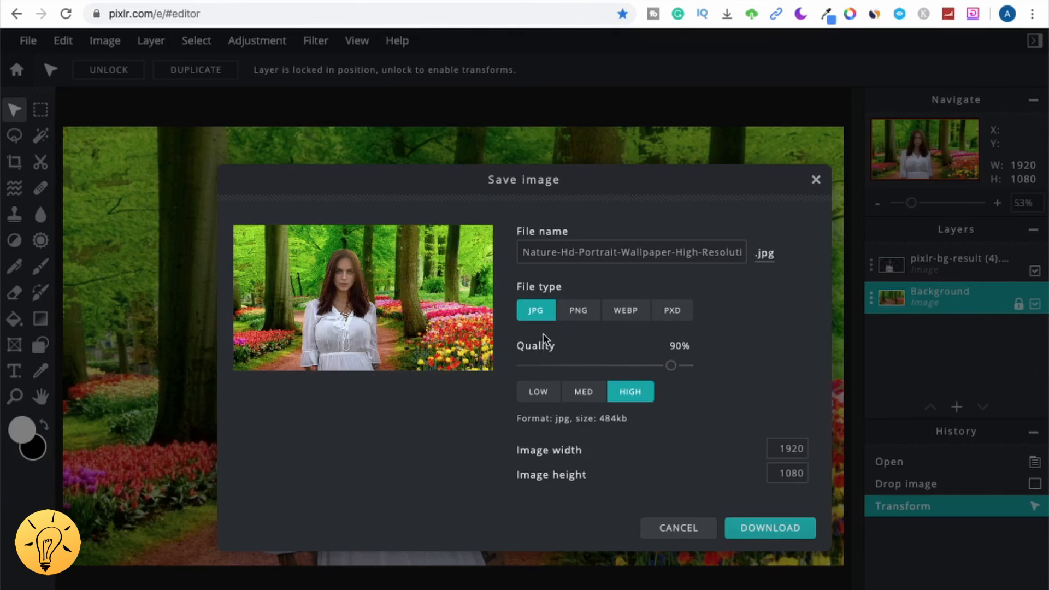
left_click(581, 312)
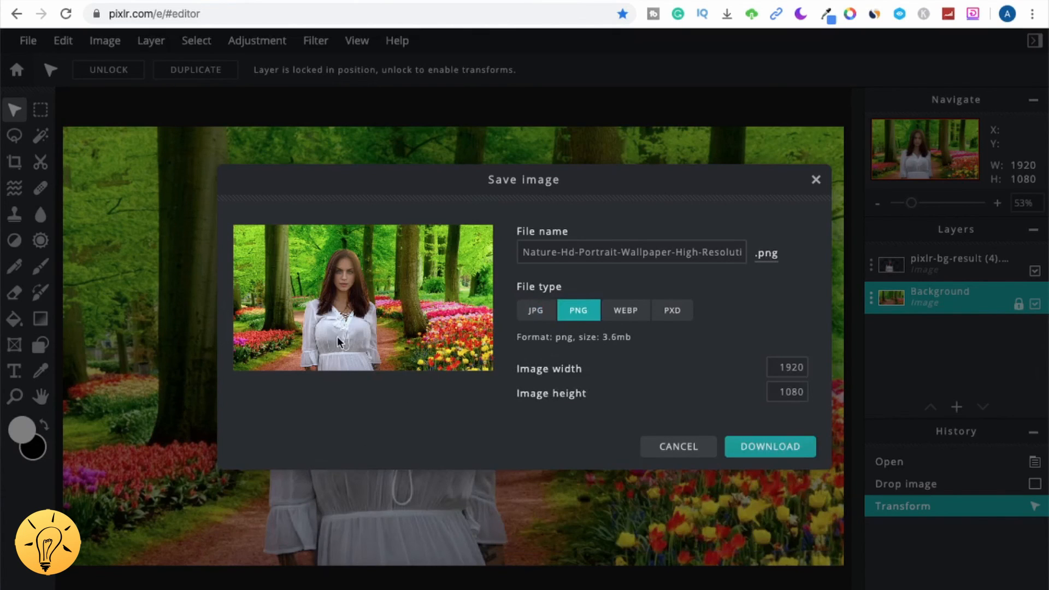
left_click(755, 448)
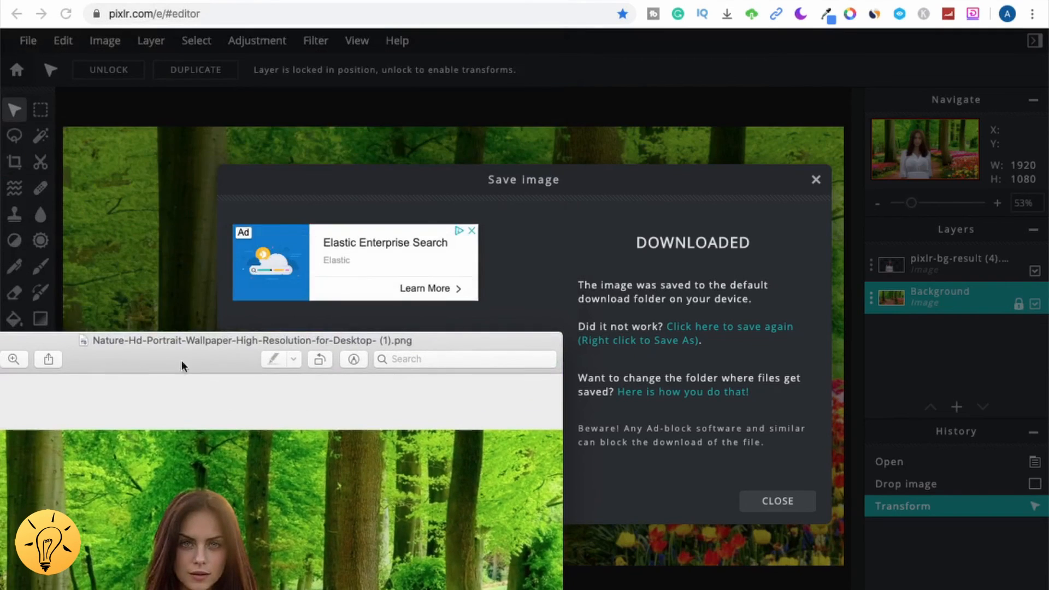
left_click_drag(197, 347, 514, 56)
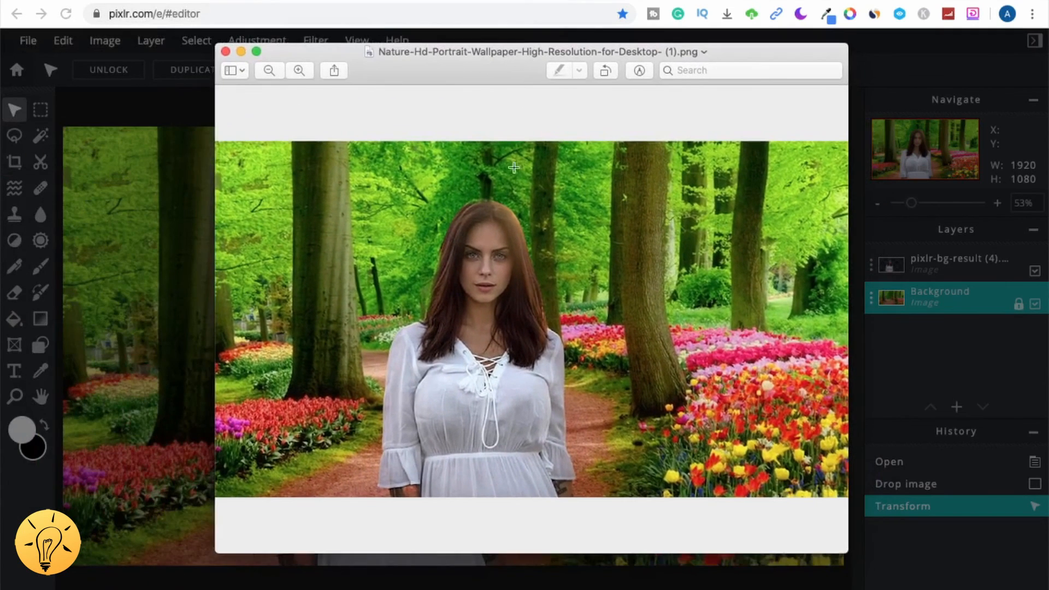